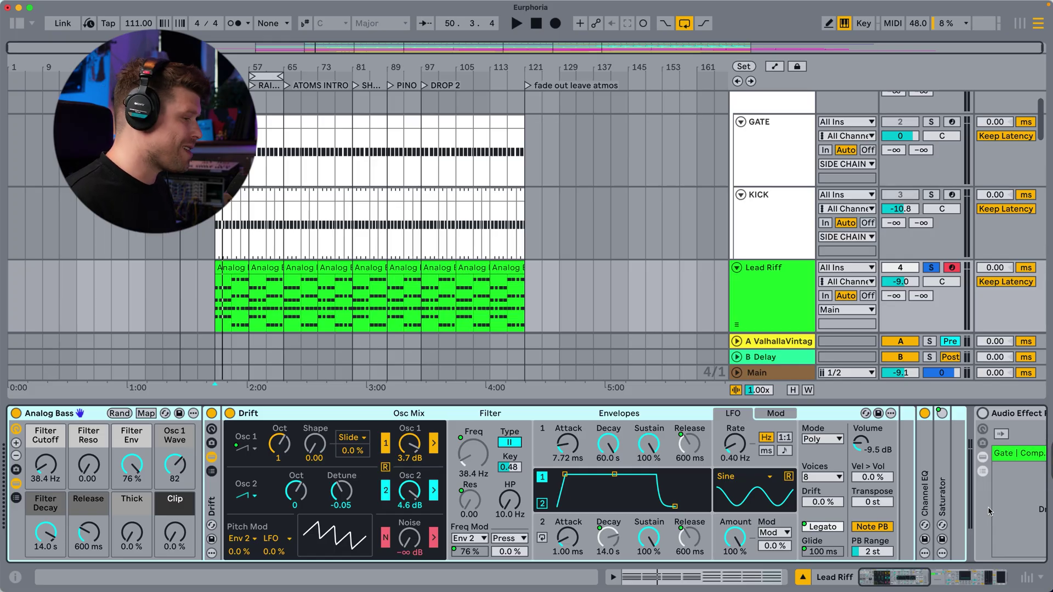
Scroll the Device View right to reveal the Lead Riff's Audio Effect Rack and Gate
scroll(988, 507, "right", 3)
scroll(989, 510, "right", 8)
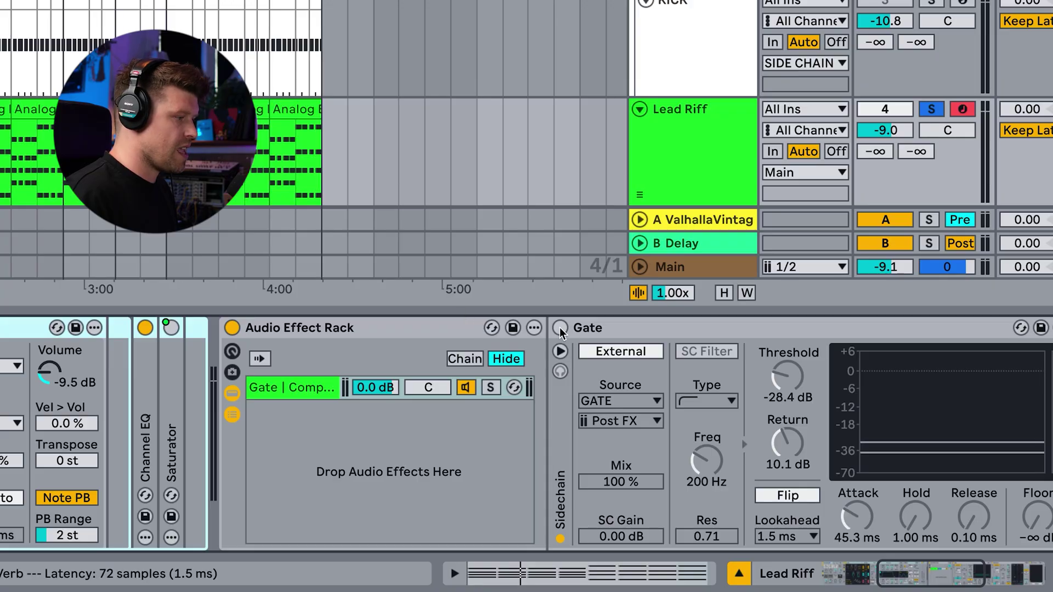
Turn the Gate on, then inspect the GATE track's Kick b 707 notes in an enlarged piano roll
left_click(560, 328)
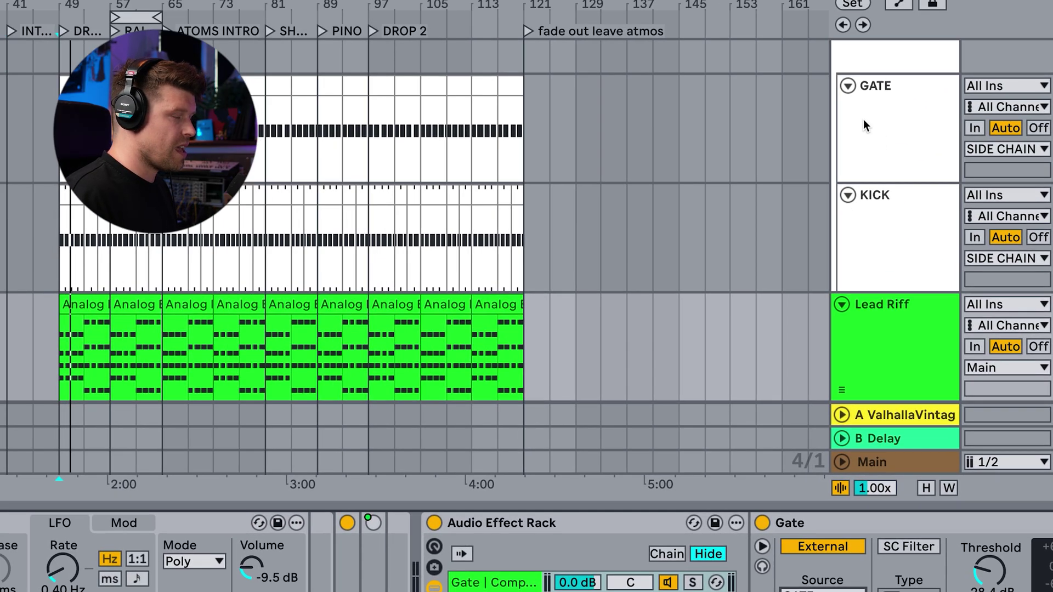
left_click(892, 102)
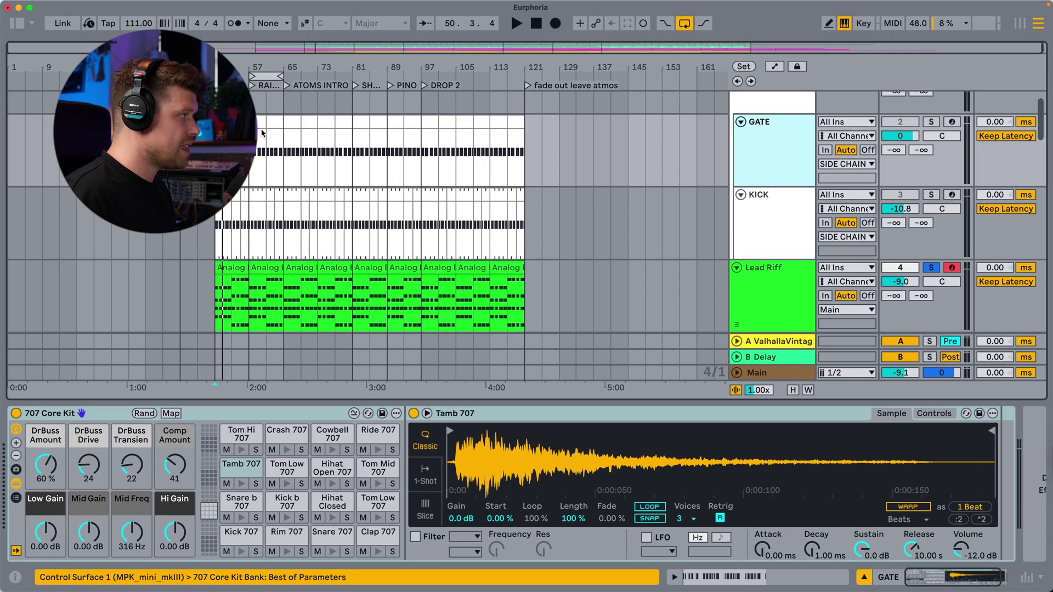
left_click(133, 118)
left_click_drag(489, 374, 491, 233)
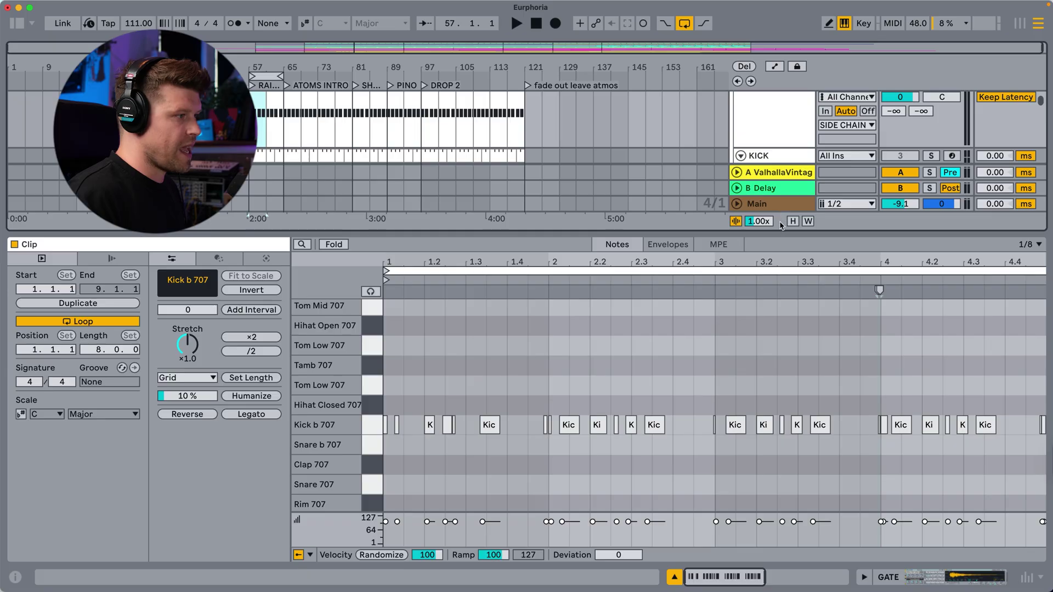
left_click_drag(779, 232, 780, 554)
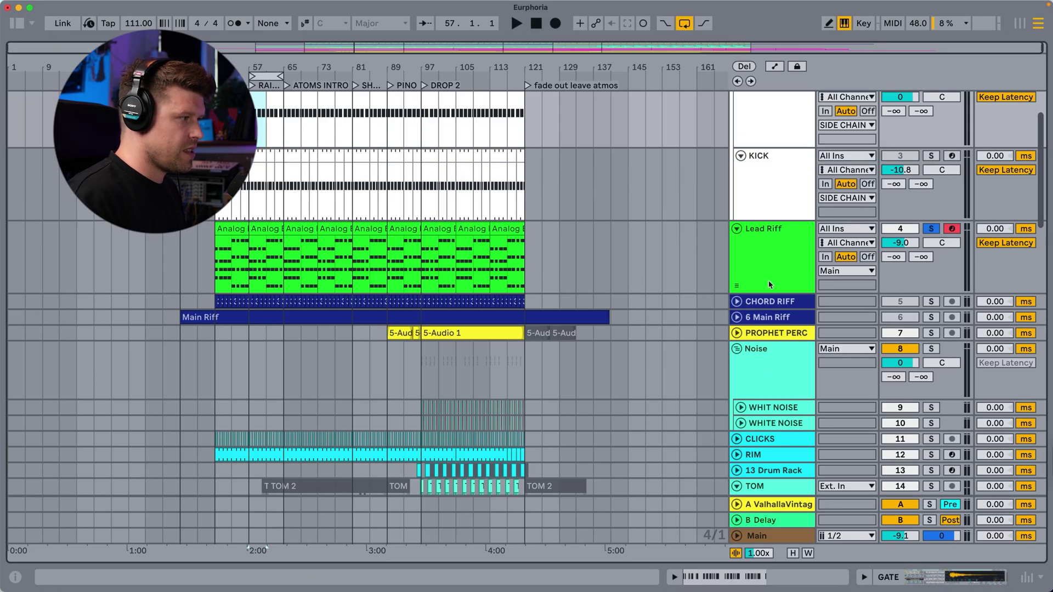
Reopen the Lead Riff chain, turn the Gate's Flip off, and toggle the Audio Effect Rack off and on
double_click(767, 262)
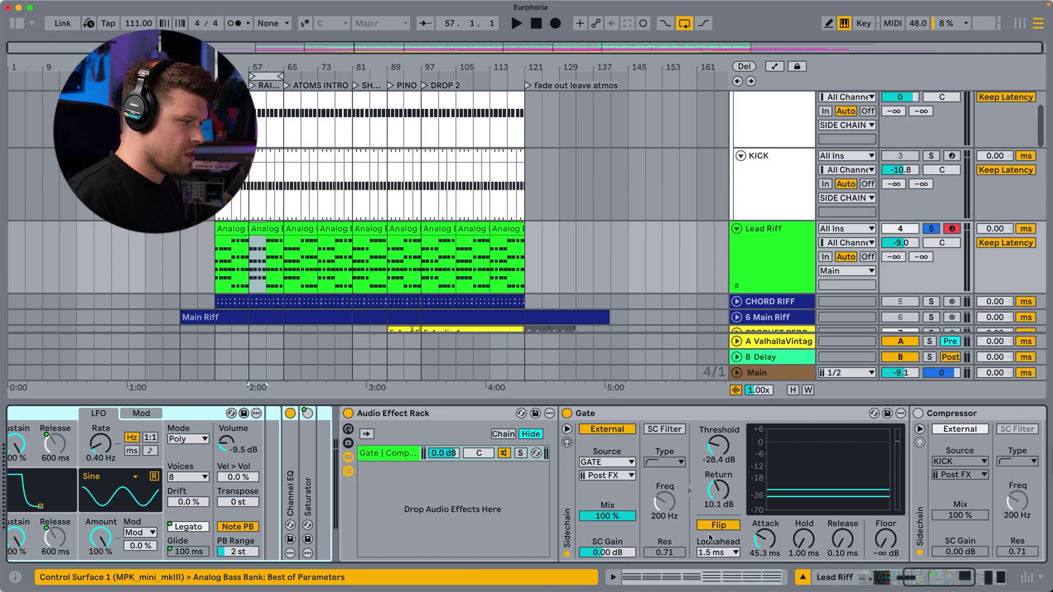
left_click(715, 527)
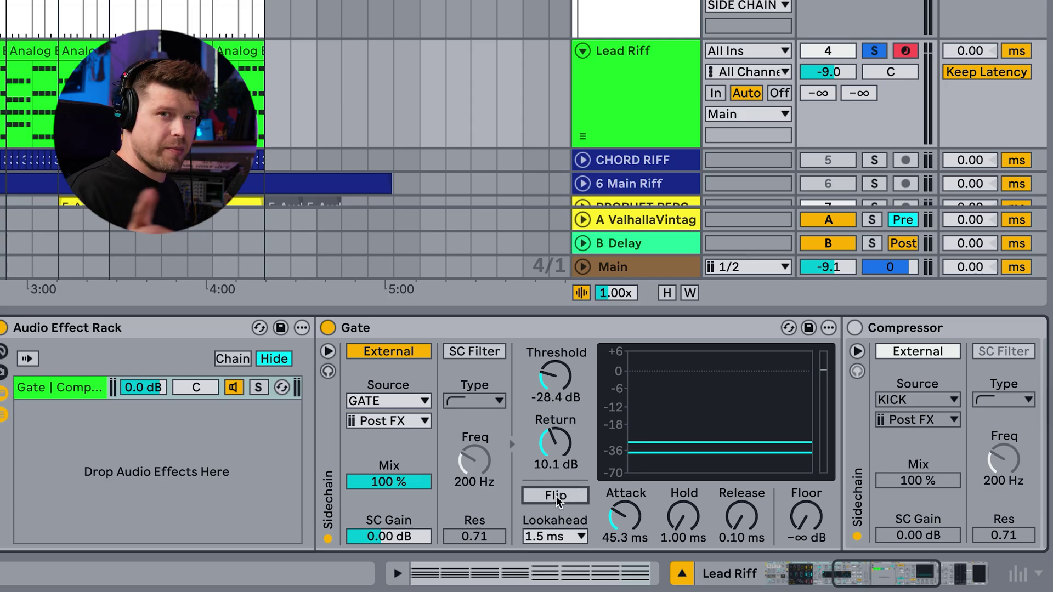
left_click(3, 329)
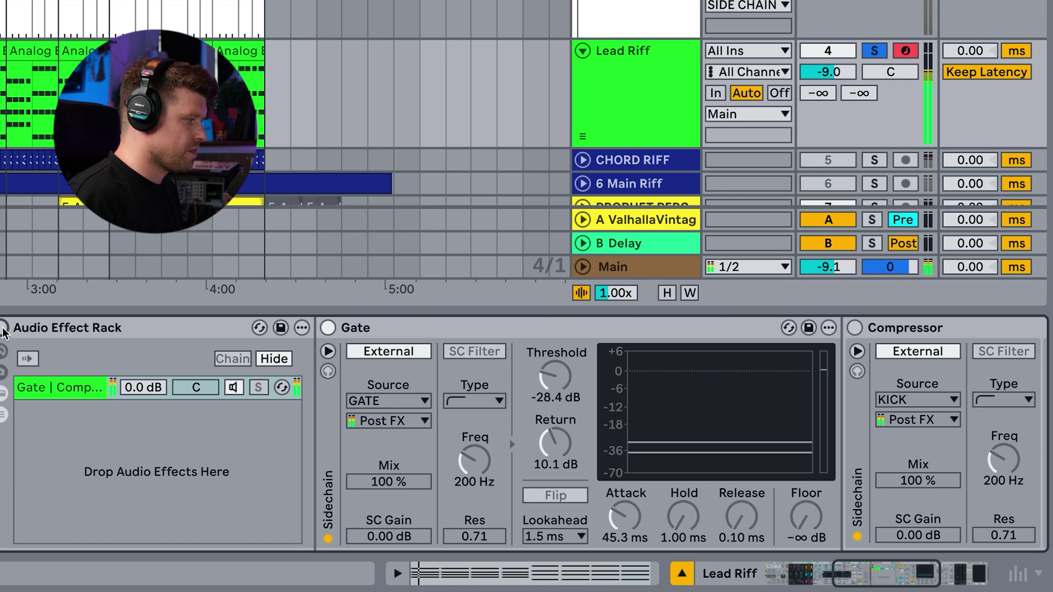
left_click(4, 329)
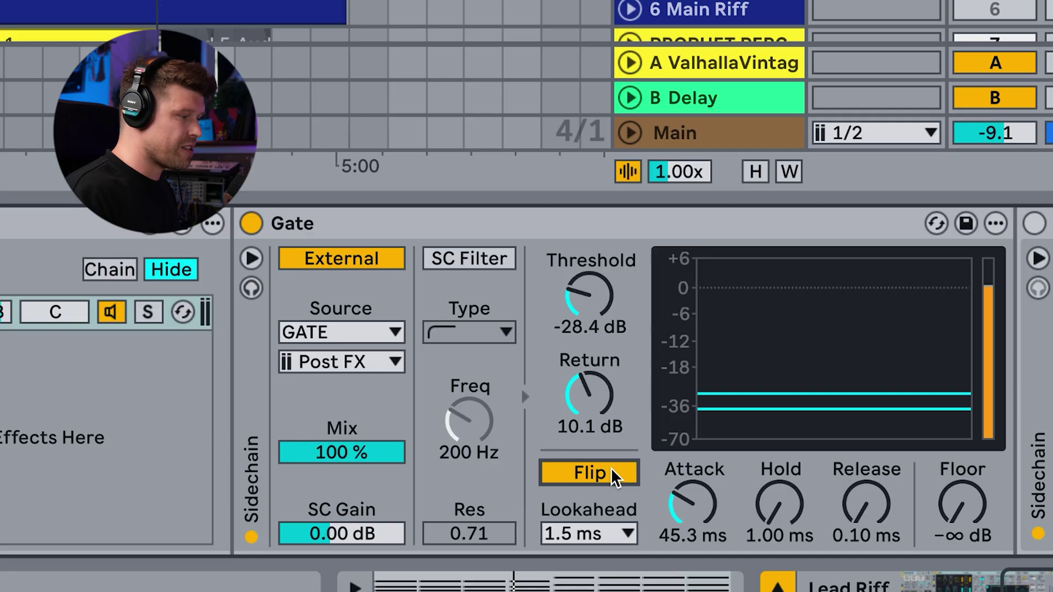
Toggle the Gate's Flip off and back on, and raise its Attack to 46.4 ms
left_click(614, 474)
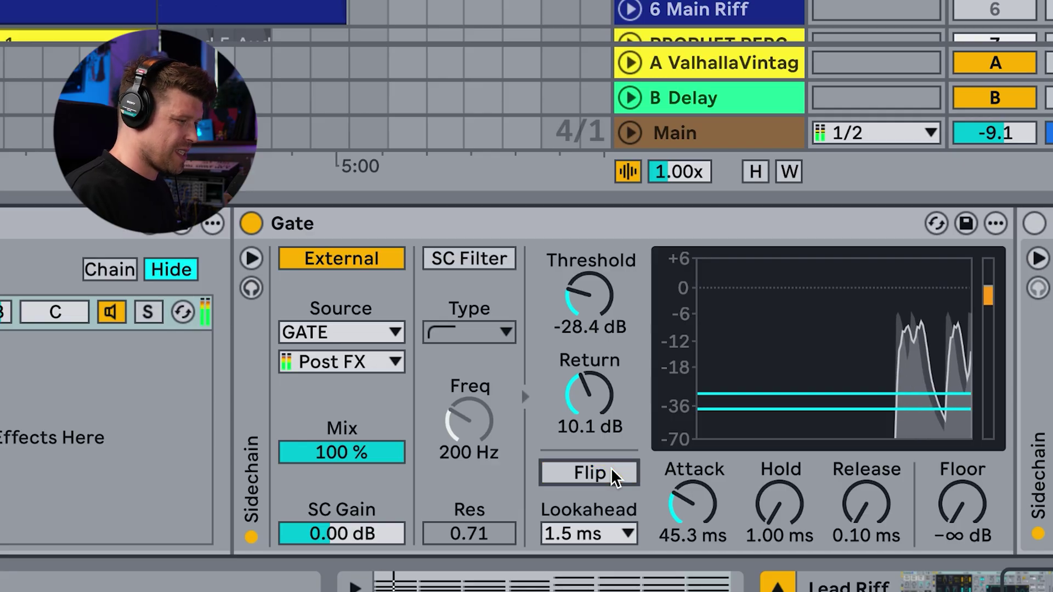
left_click(614, 474)
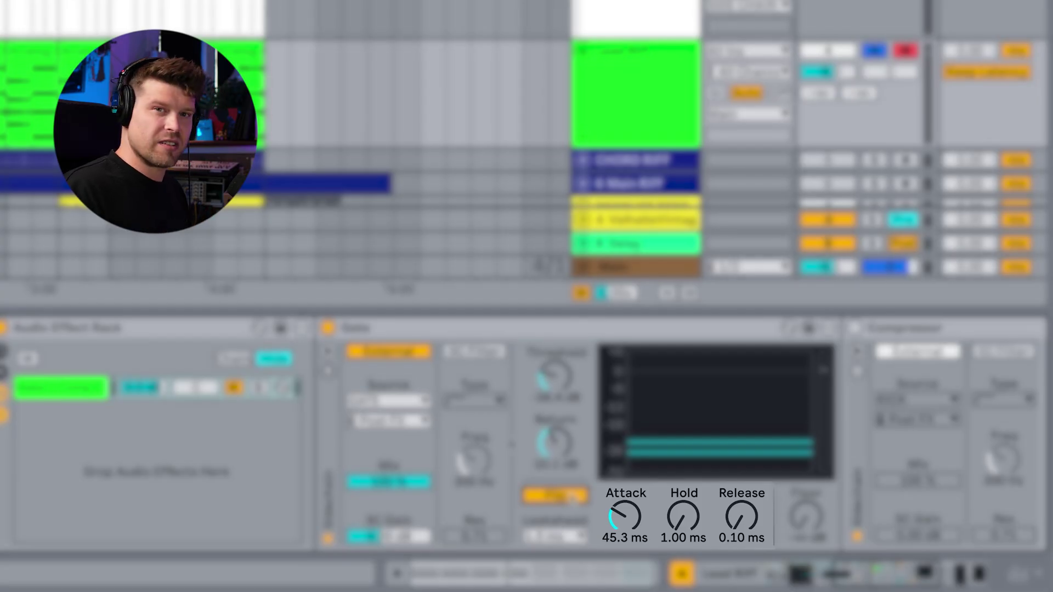
left_click_drag(624, 525, 646, 503)
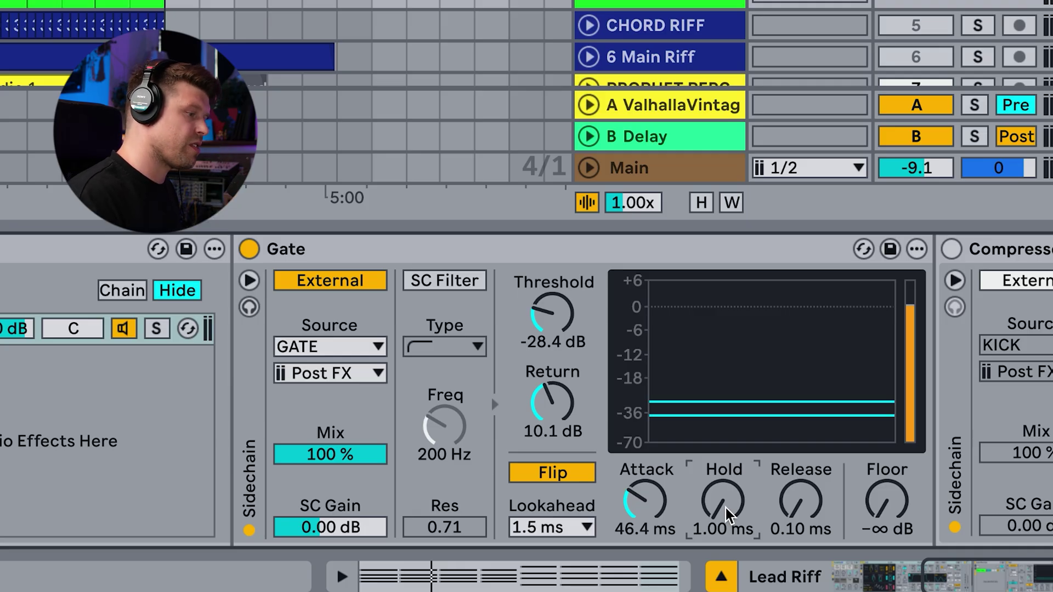
Try longer Gate hold times, settle back on 1.00 ms, and set Release to 3.97 ms
left_click_drag(727, 516, 726, 477)
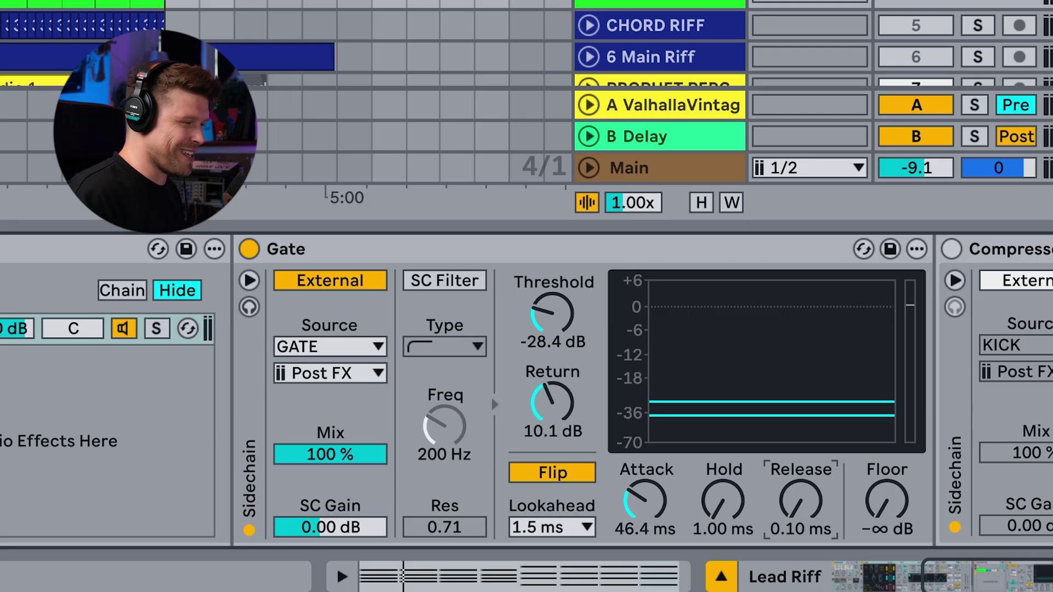
mouse_move(800, 500)
left_mouse_down()
mouse_move(800, 482)
mouse_move(810, 505)
left_mouse_up()
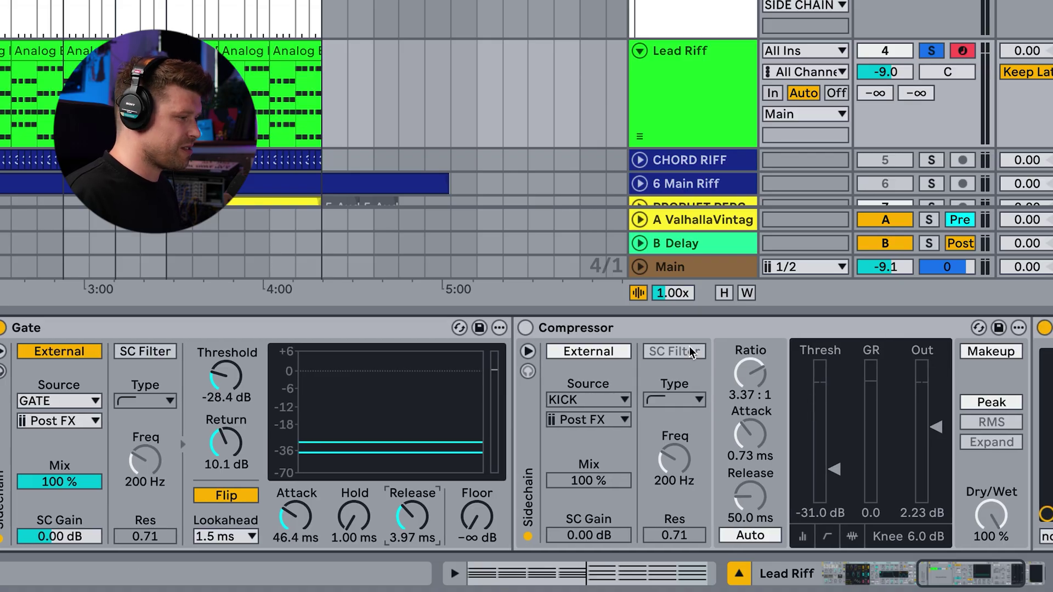
Turn on the KICK-sidechained Compressor, bypass it briefly to compare, then re-enable it
left_click(525, 328)
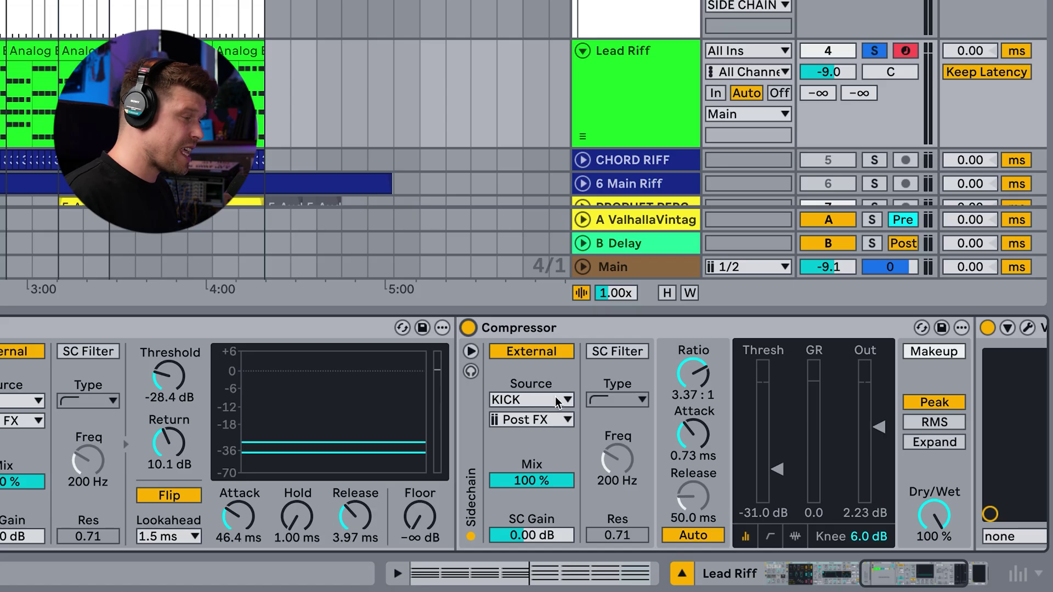
left_click(469, 328)
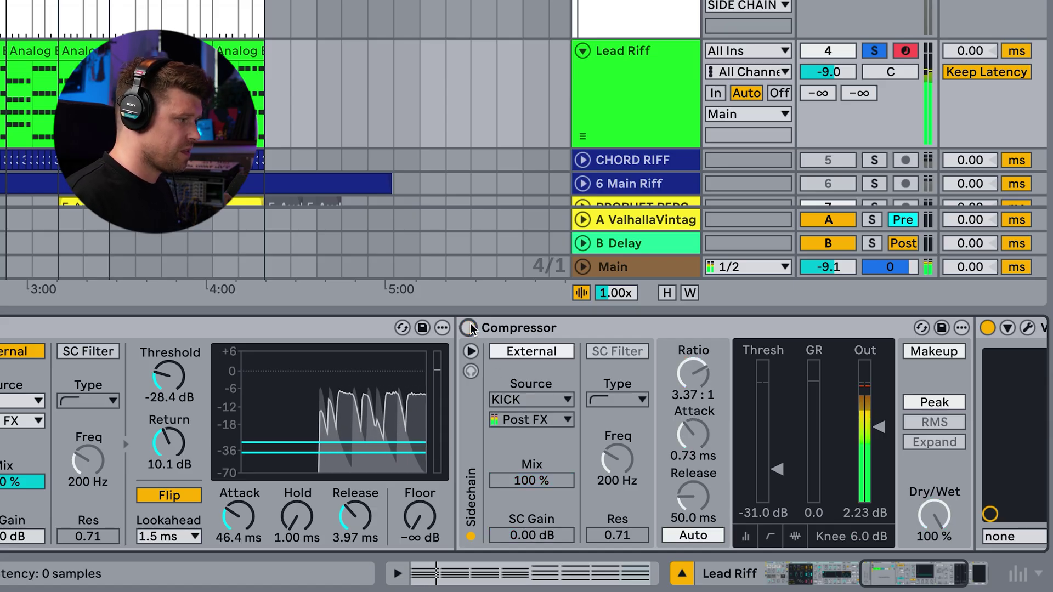
left_click(469, 328)
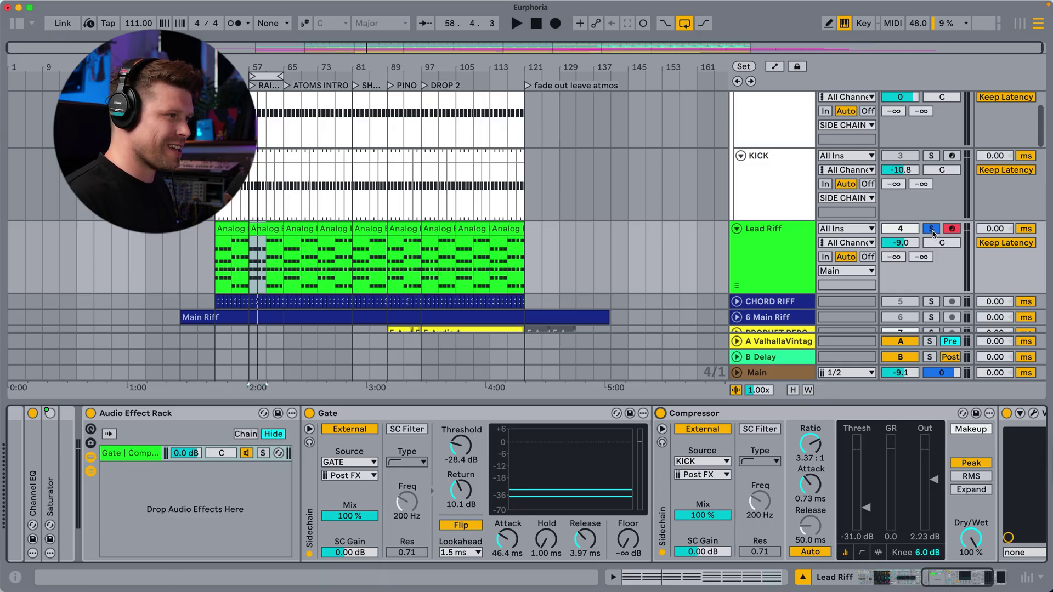
Unsolo the Lead Riff track so it plays with the full mix
left_click(931, 230)
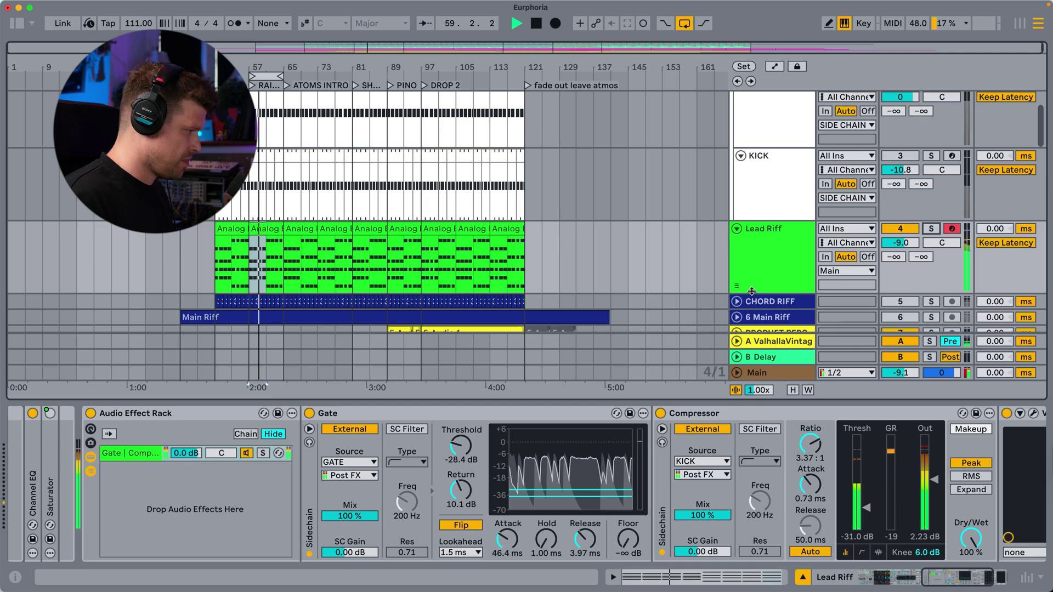
scroll(775, 263, "down", 15)
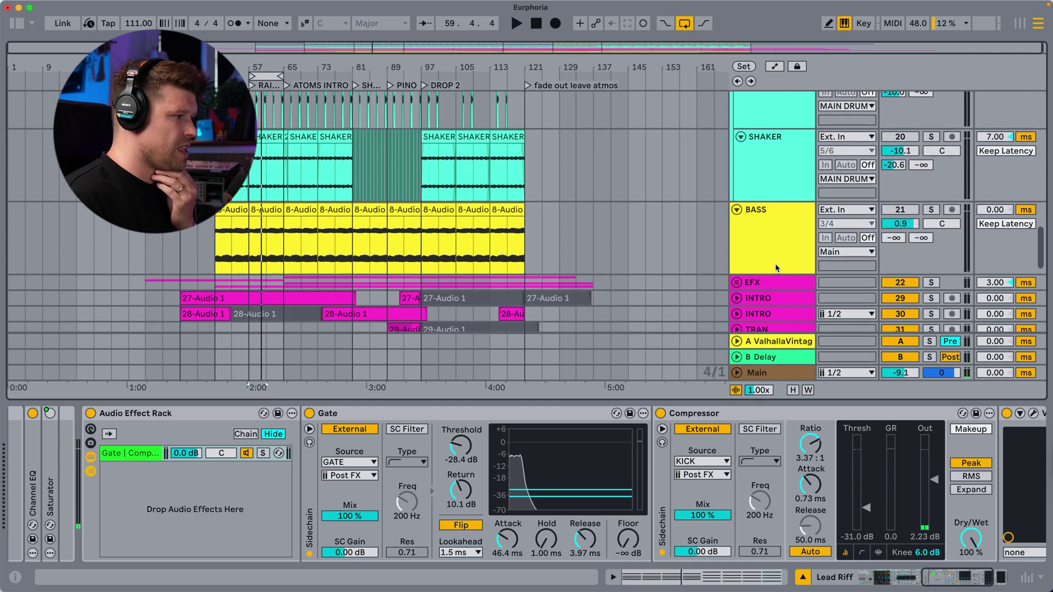
scroll(775, 264, "down", 10)
left_click(776, 258)
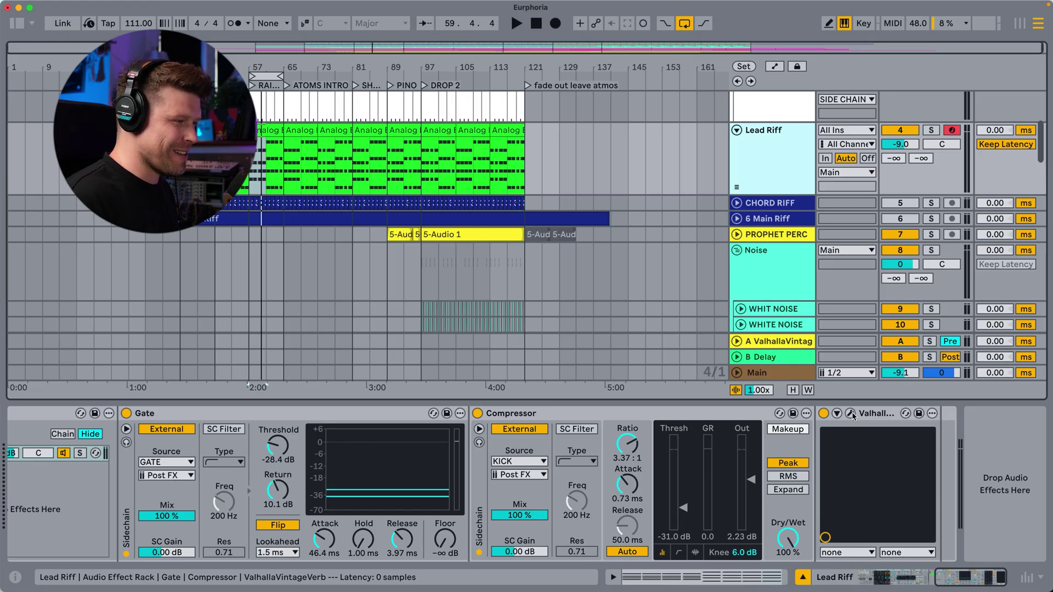
Open and close the ValhallaVintageVerb window, then select the Audio Effect Rack
left_click(851, 414)
left_click(850, 414)
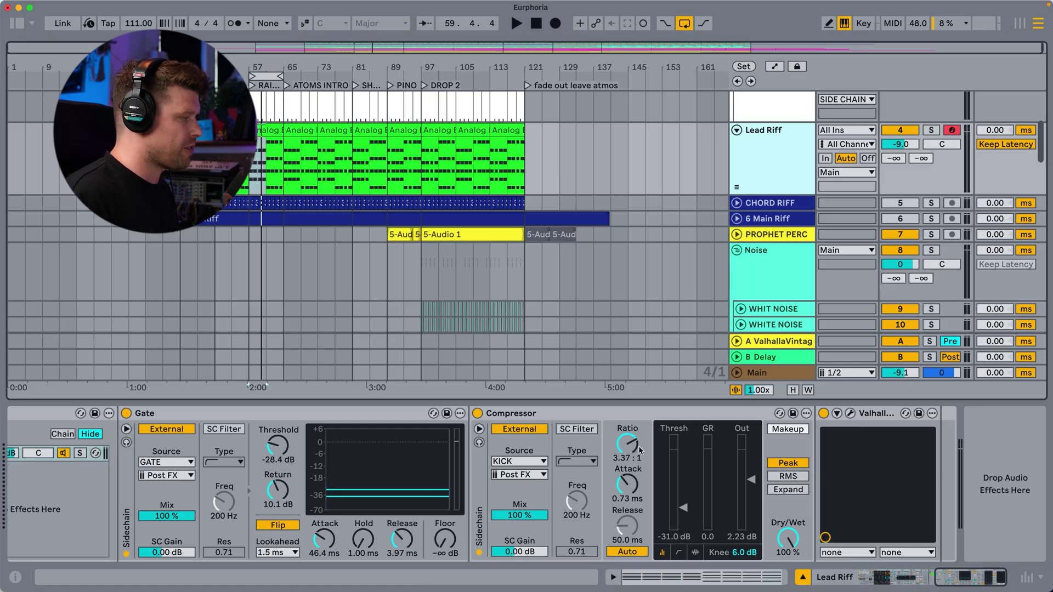
scroll(254, 461, "left", 10)
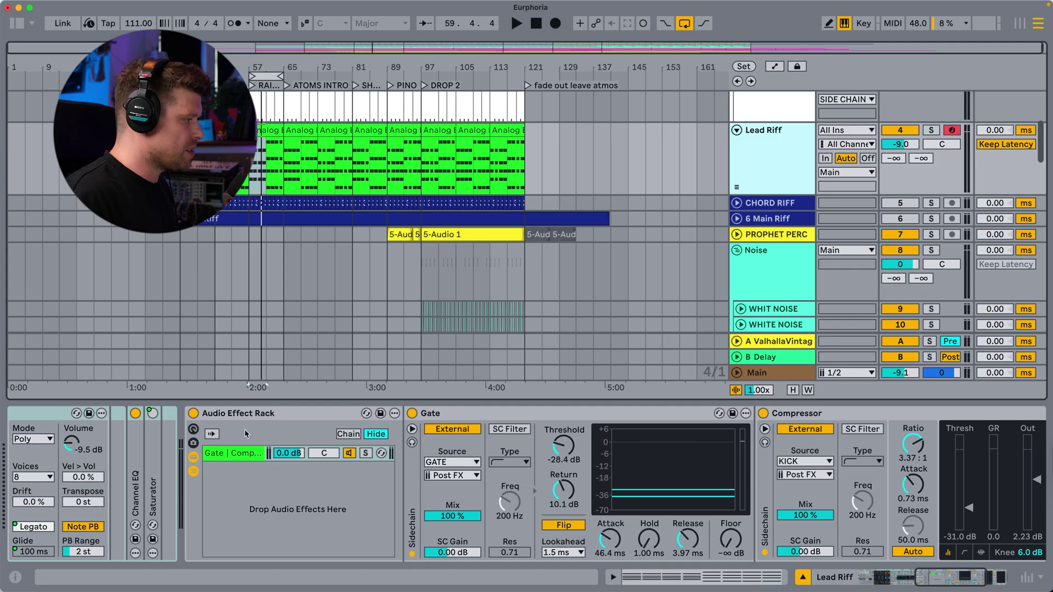
left_click(213, 417)
scroll(225, 417, "right", 5)
scroll(554, 417, "left", 10)
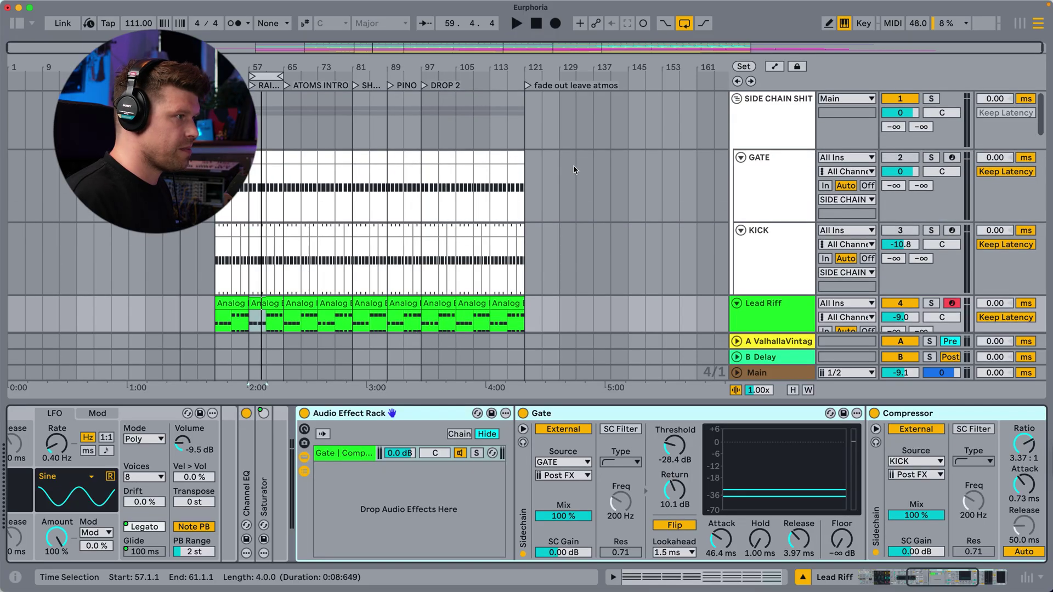
left_click(765, 116)
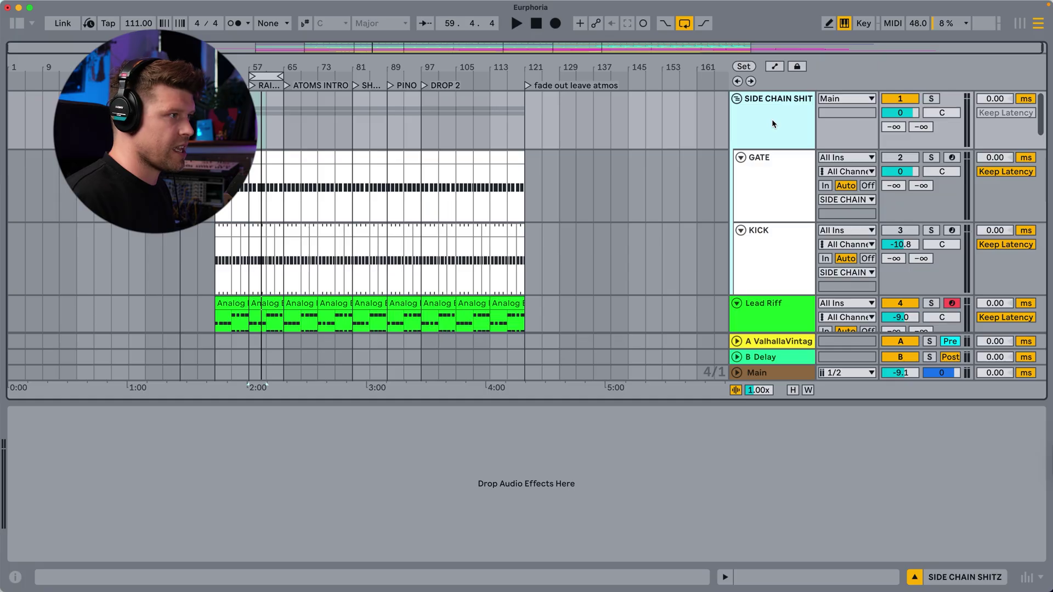
left_click(739, 99)
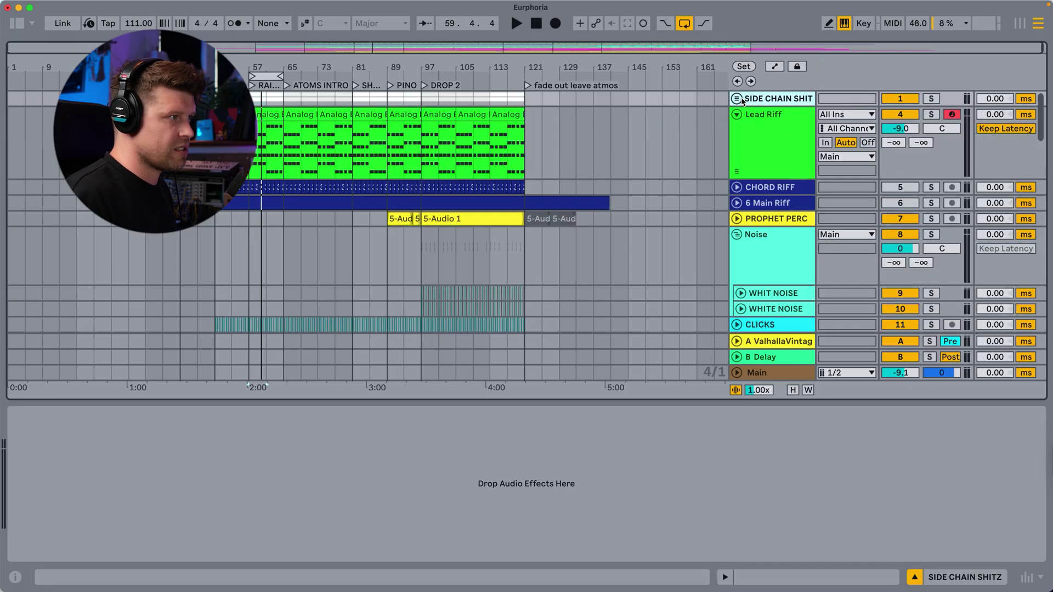
left_click(738, 99)
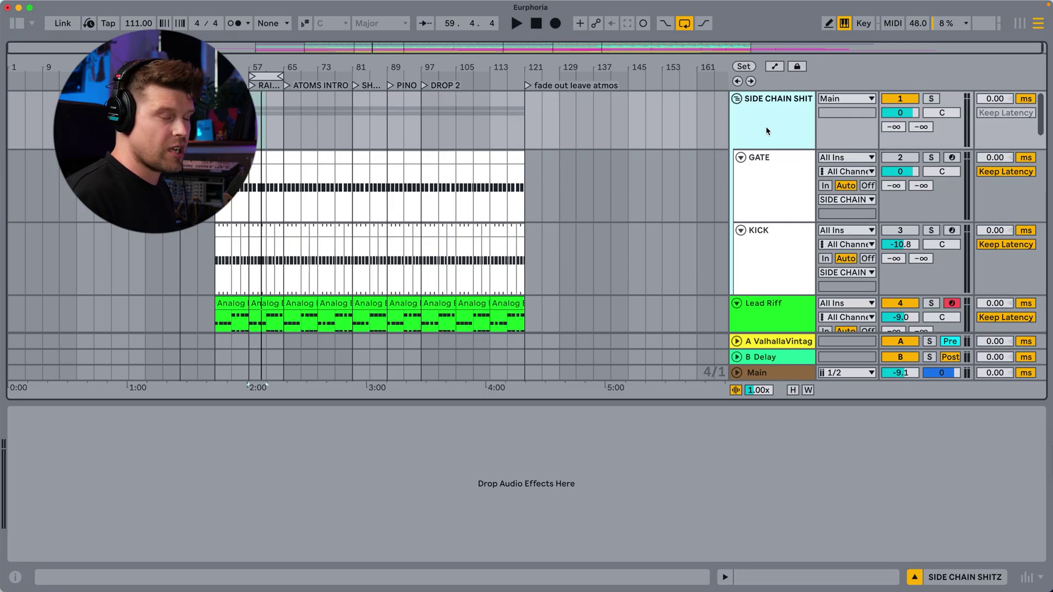